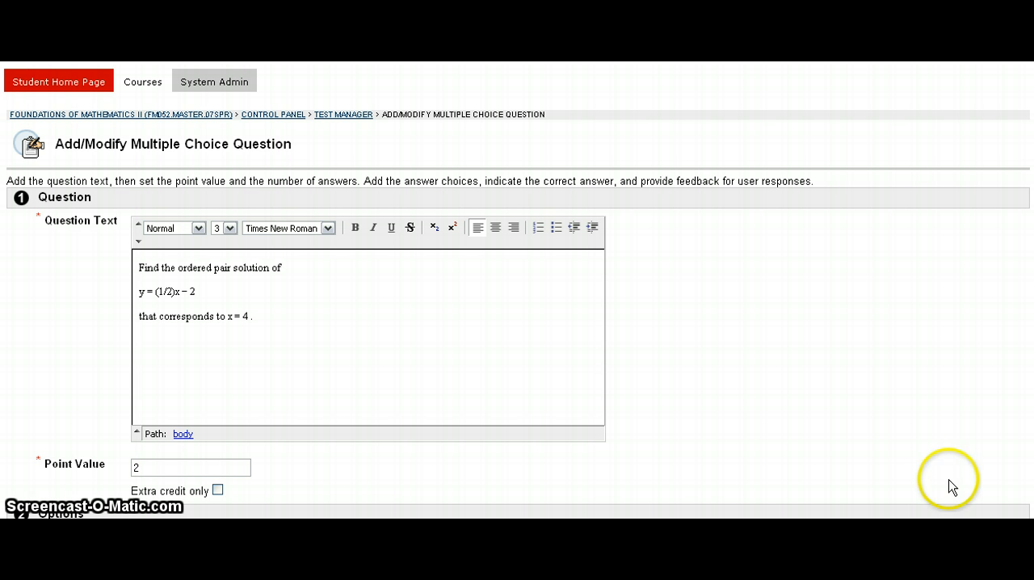
Look through the questions of the Unit 10 Quiz in the Test Manager, then return to the test list.
{"action": "left_click", "coordinate": [355, 115]}
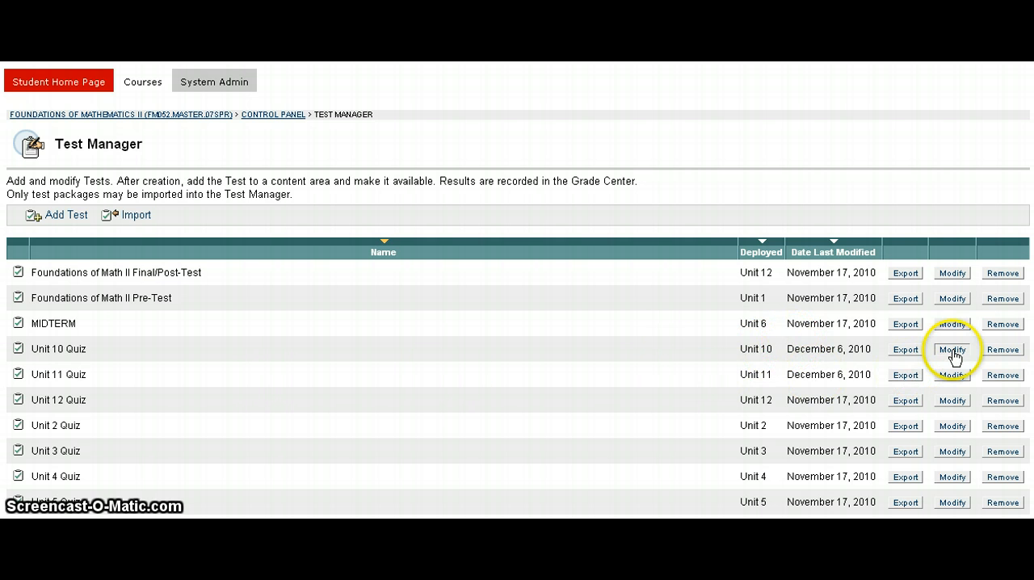
{"action": "left_click", "coordinate": [953, 350]}
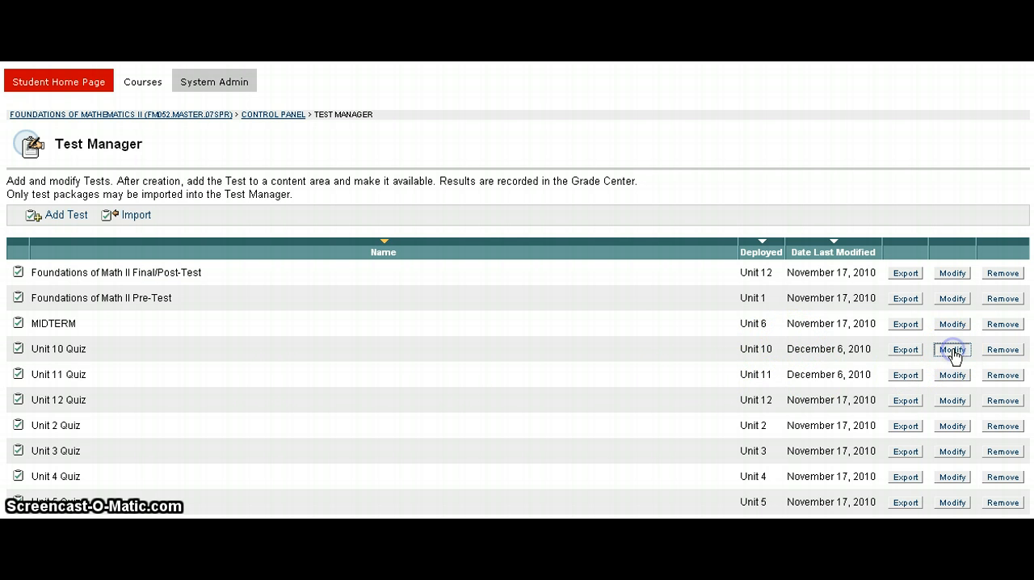
{"action": "scroll", "coordinate": [778, 372], "scroll_direction": "down", "scroll_amount": 8}
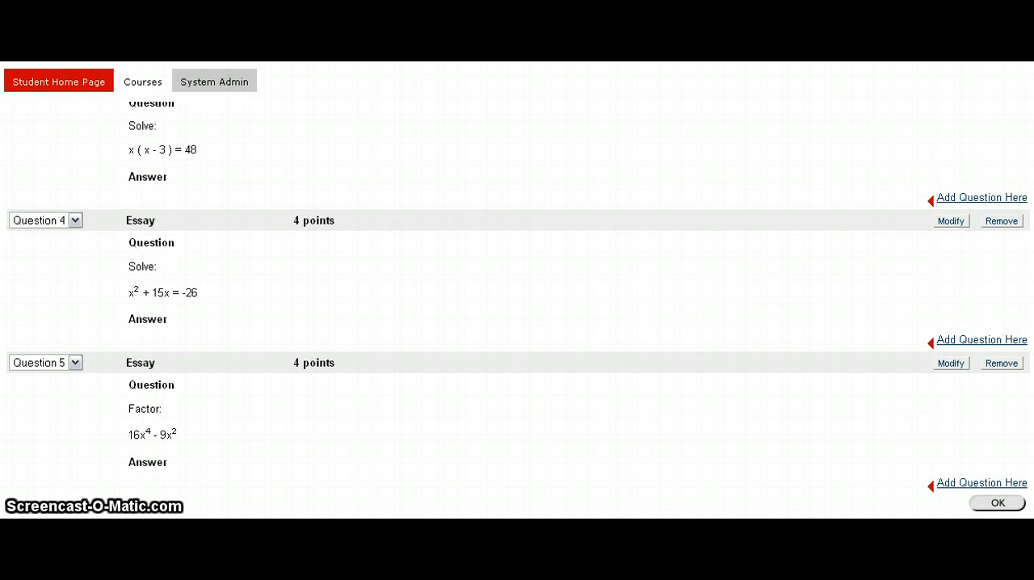
{"action": "left_click", "coordinate": [1010, 503]}
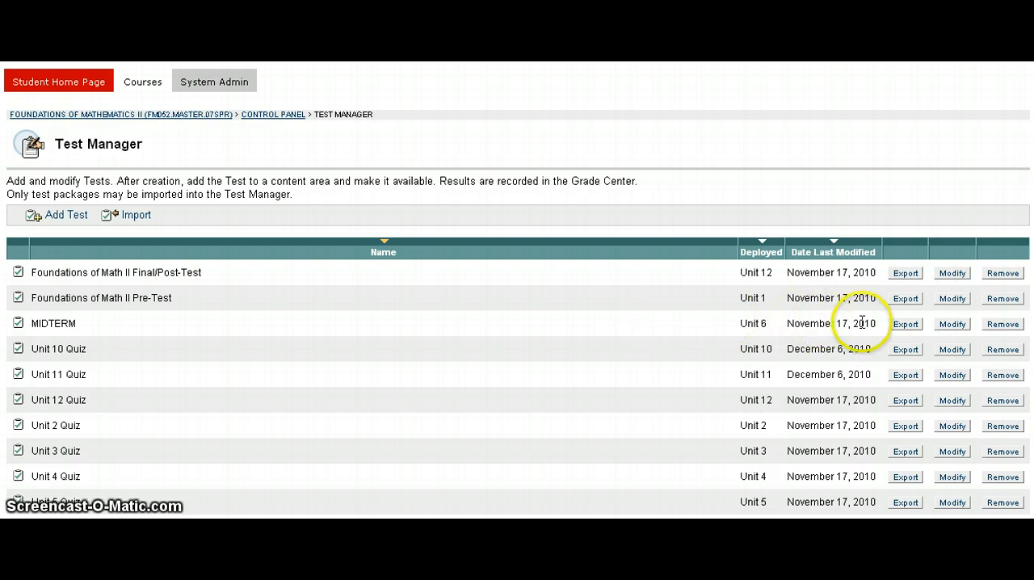
Open the Unit 12 Quiz for modification and open its essay Question 5 for editing.
{"action": "scroll", "coordinate": [881, 343], "scroll_direction": "down", "scroll_amount": 1}
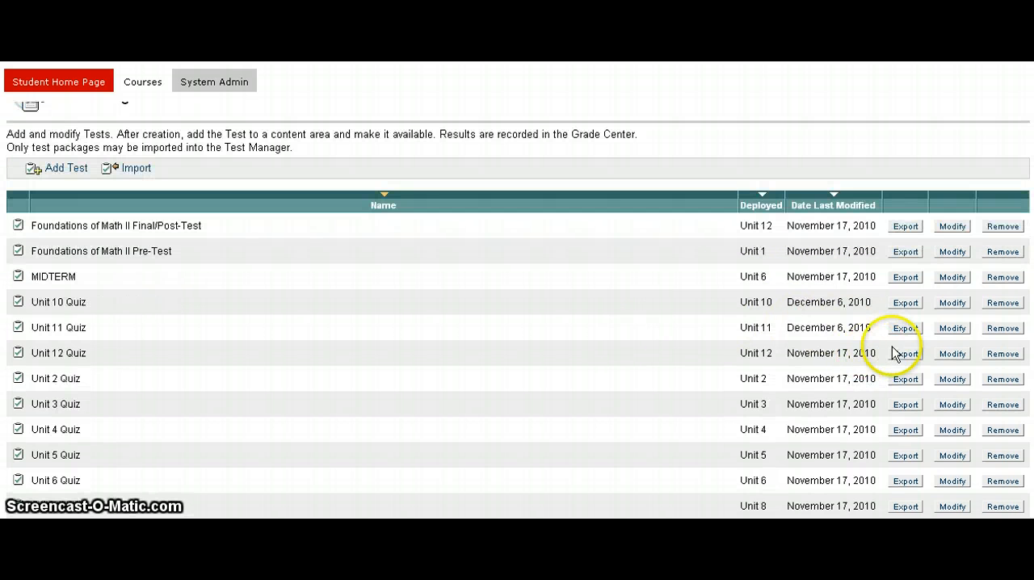
{"action": "left_click", "coordinate": [952, 353]}
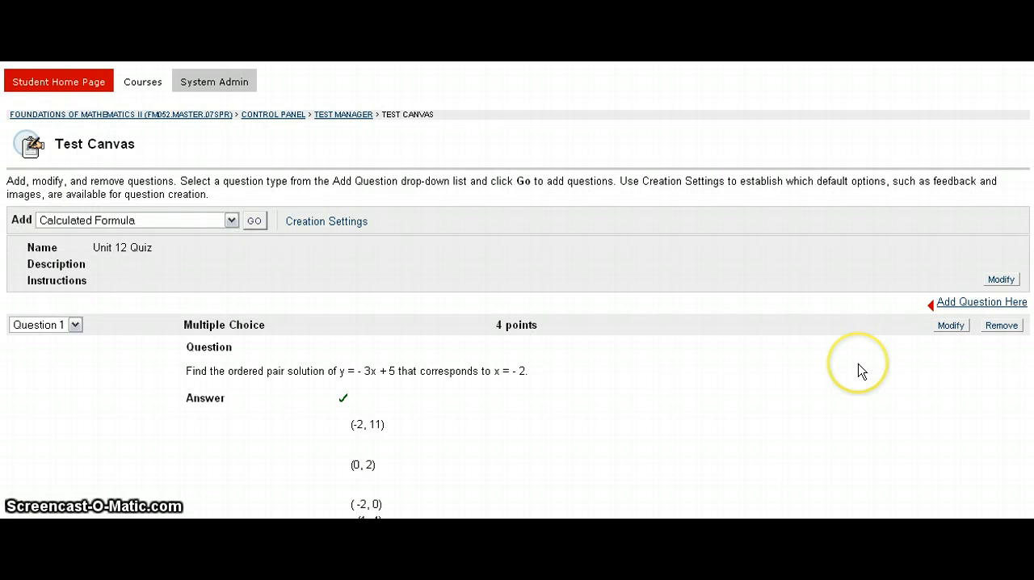
{"action": "scroll", "coordinate": [862, 371], "scroll_direction": "down", "scroll_amount": 10}
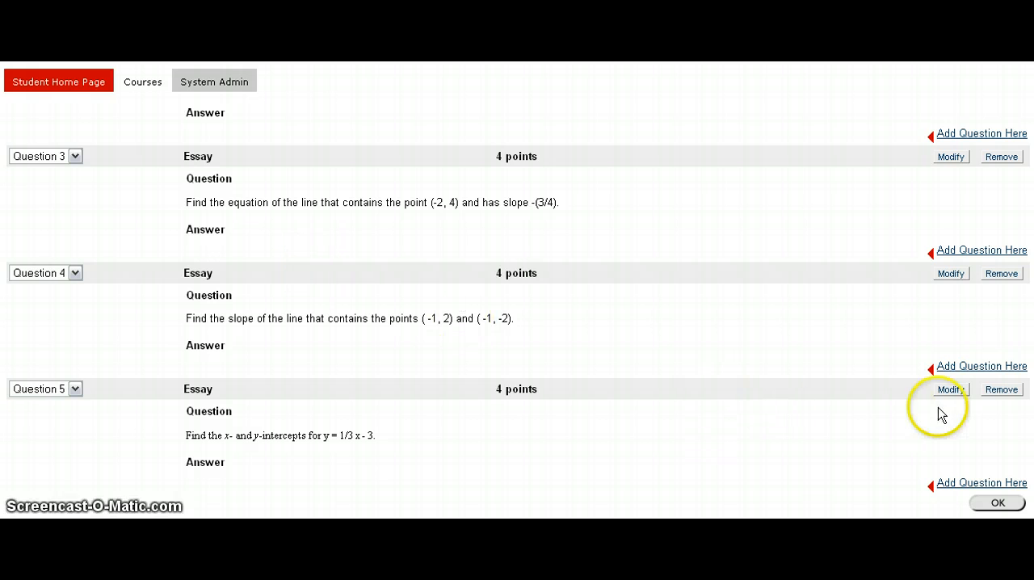
{"action": "left_click", "coordinate": [950, 390]}
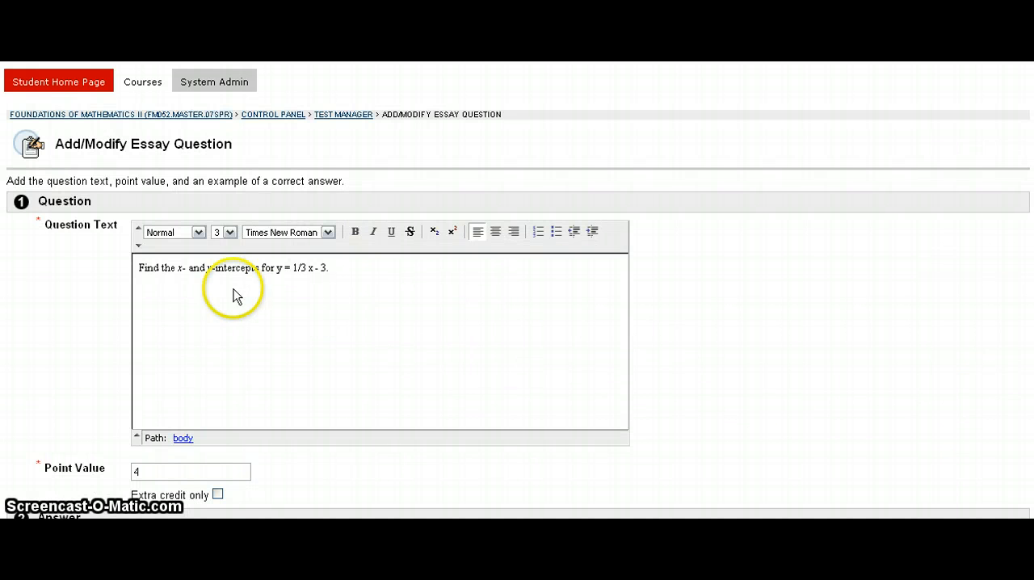
Inspect the HTML source of the question text for leftover formatting code and return to normal view.
{"action": "left_click", "coordinate": [138, 249]}
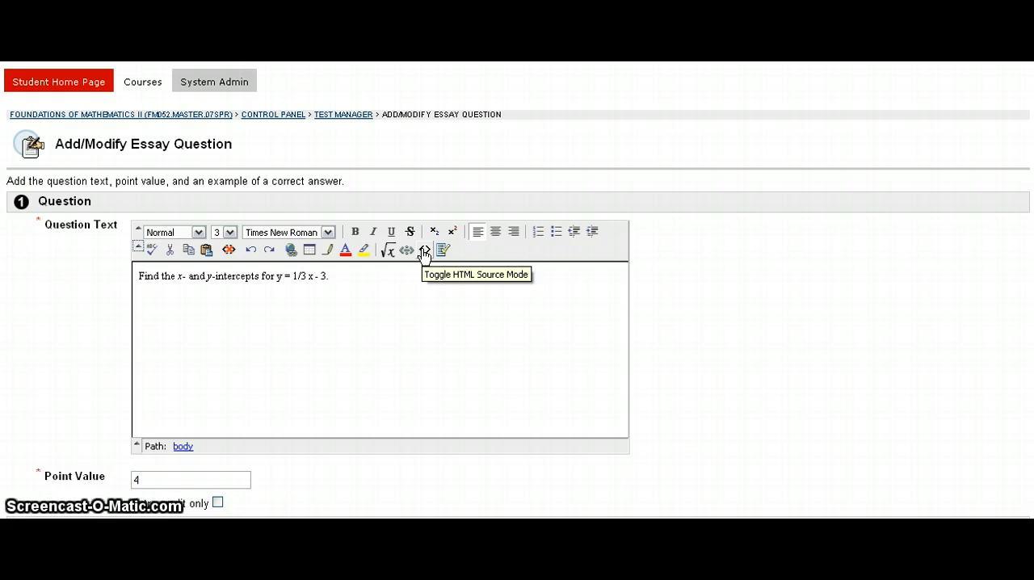
{"action": "left_click", "coordinate": [425, 252]}
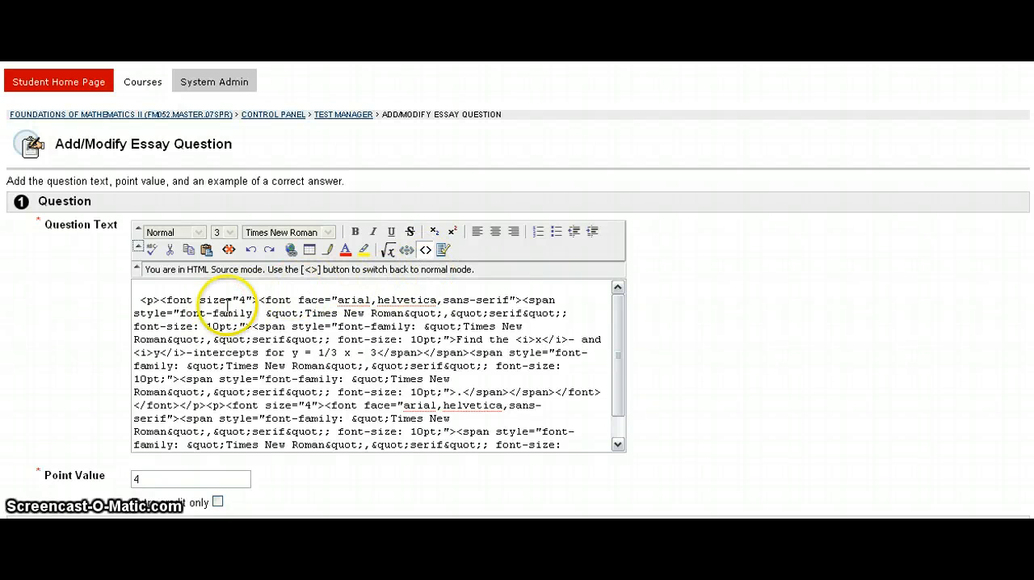
{"action": "mouse_move", "coordinate": [619, 341]}
{"action": "left_mouse_down"}
{"action": "mouse_move", "coordinate": [618, 374]}
{"action": "mouse_move", "coordinate": [620, 338]}
{"action": "left_mouse_up"}
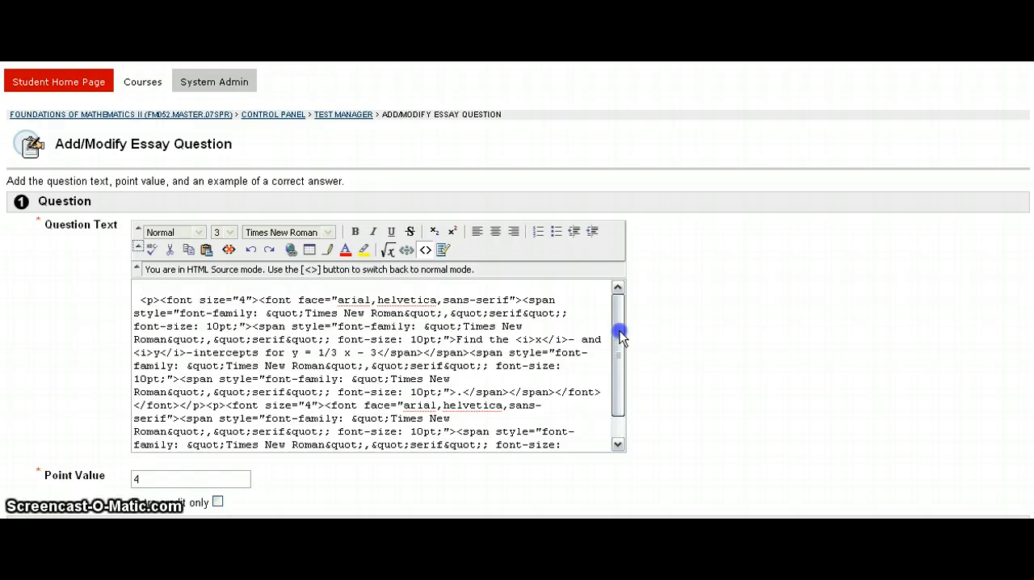
{"action": "left_click", "coordinate": [426, 250]}
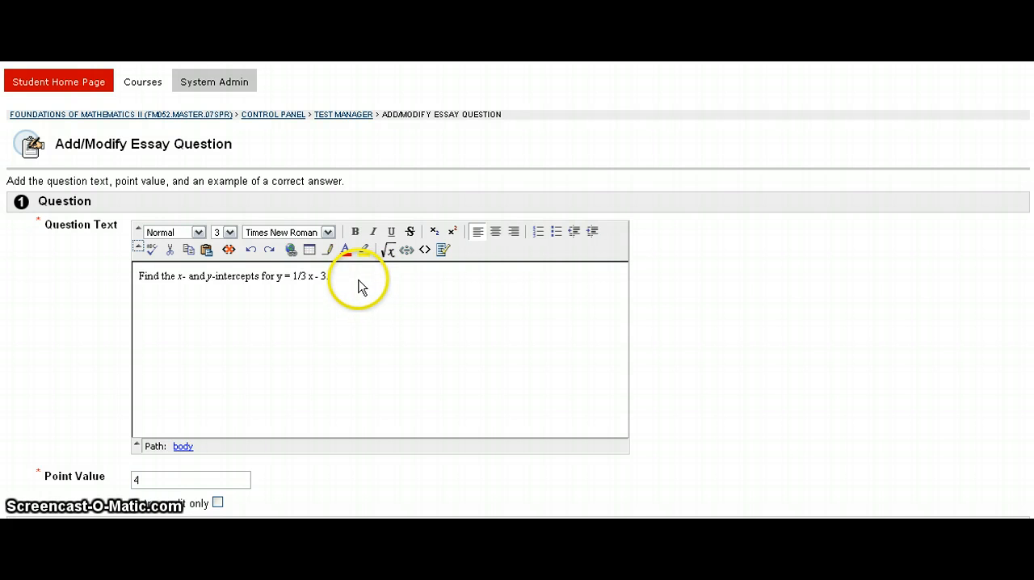
Copy the question sentence and replace the entire HTML source with the plain text "Find the x- and y-intercepts for y = 1/3 x - 3.".
{"action": "left_click_drag", "start_coordinate": [358, 289], "coordinate": [136, 279]}
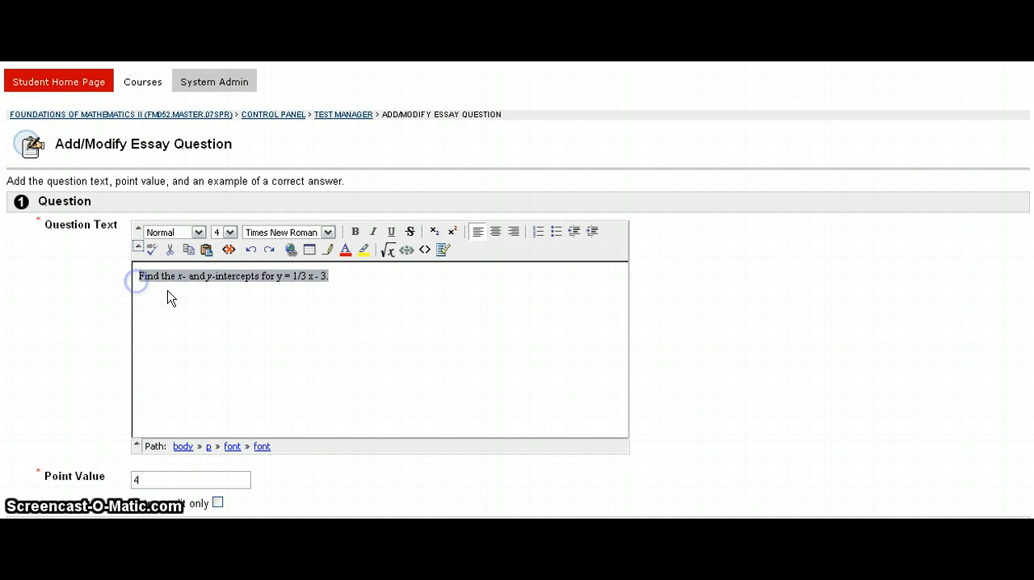
{"action": "right_click", "coordinate": [308, 276]}
{"action": "left_click", "coordinate": [333, 320]}
{"action": "left_click", "coordinate": [426, 250]}
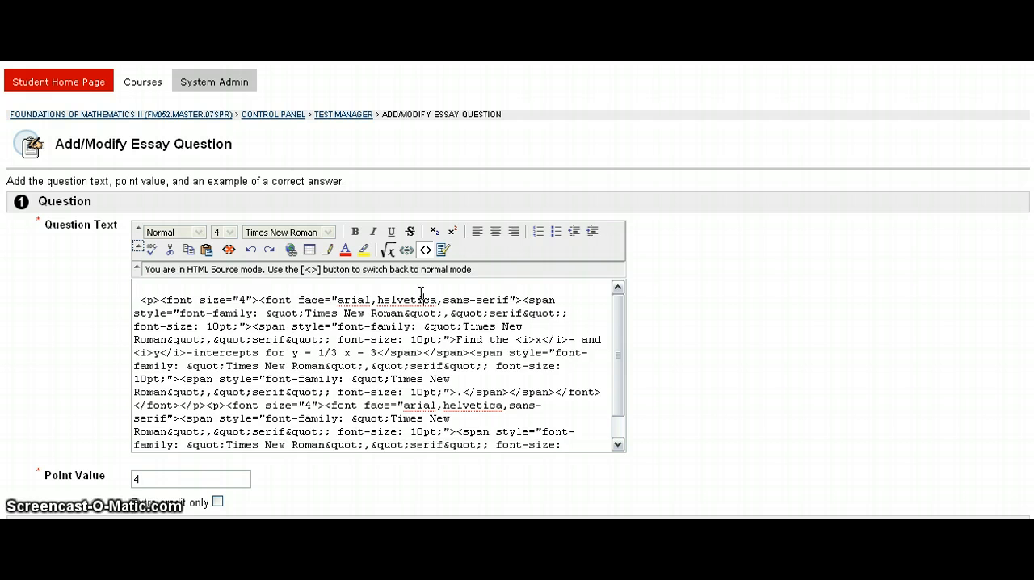
{"action": "key", "text": "ctrl+a"}
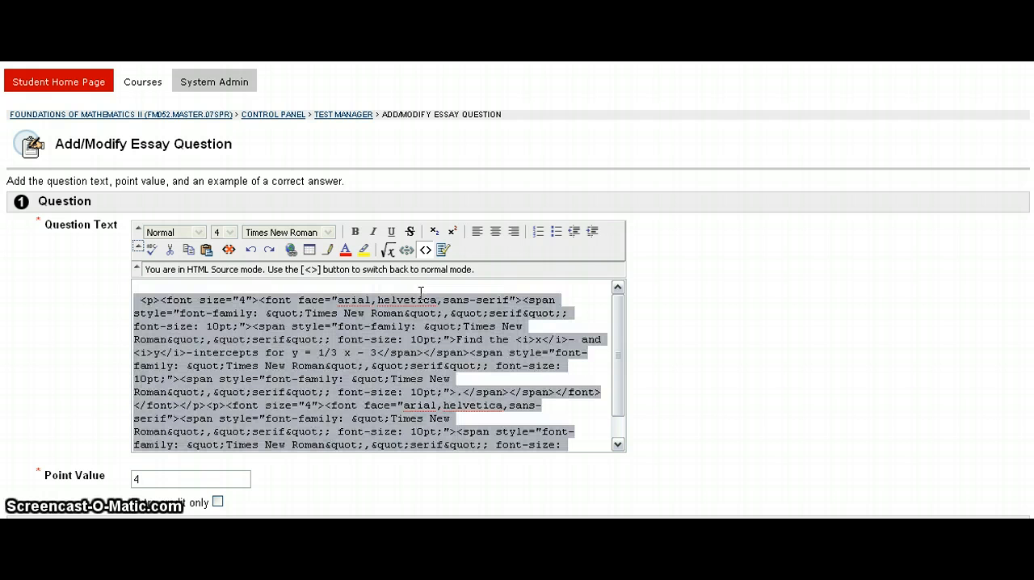
{"action": "key", "text": "Delete"}
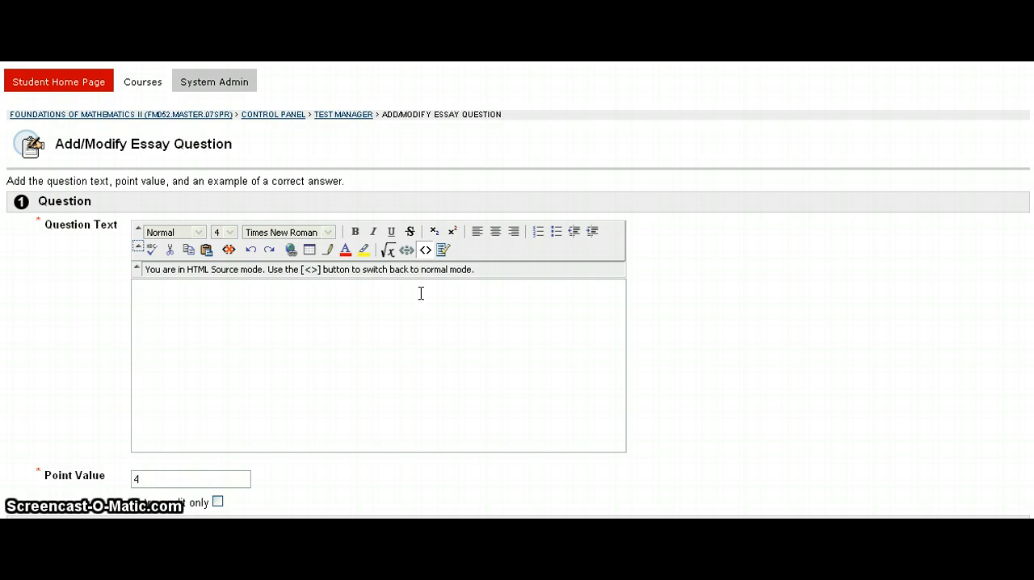
{"action": "key", "text": "ctrl+v"}
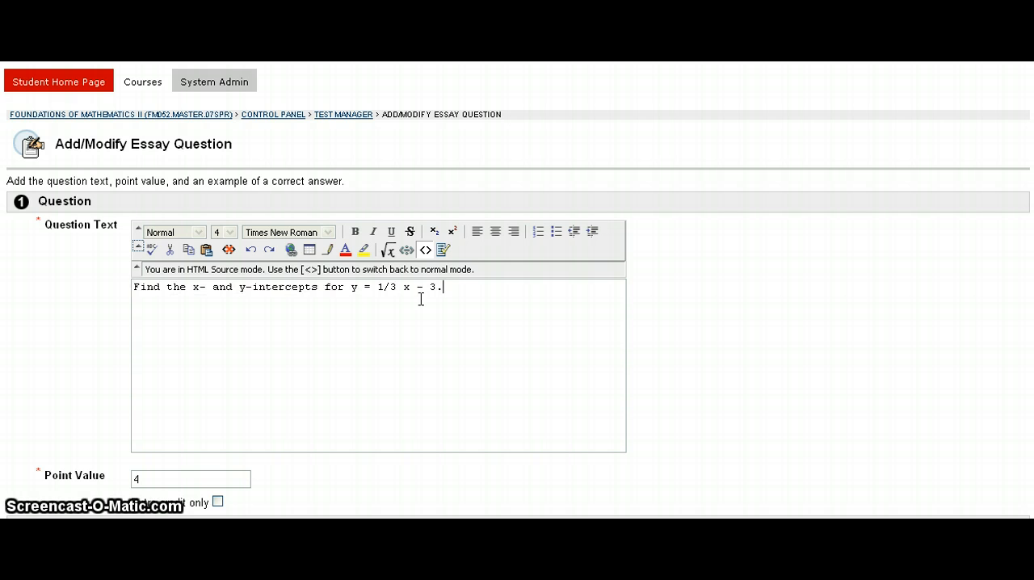
{"action": "left_click", "coordinate": [321, 411]}
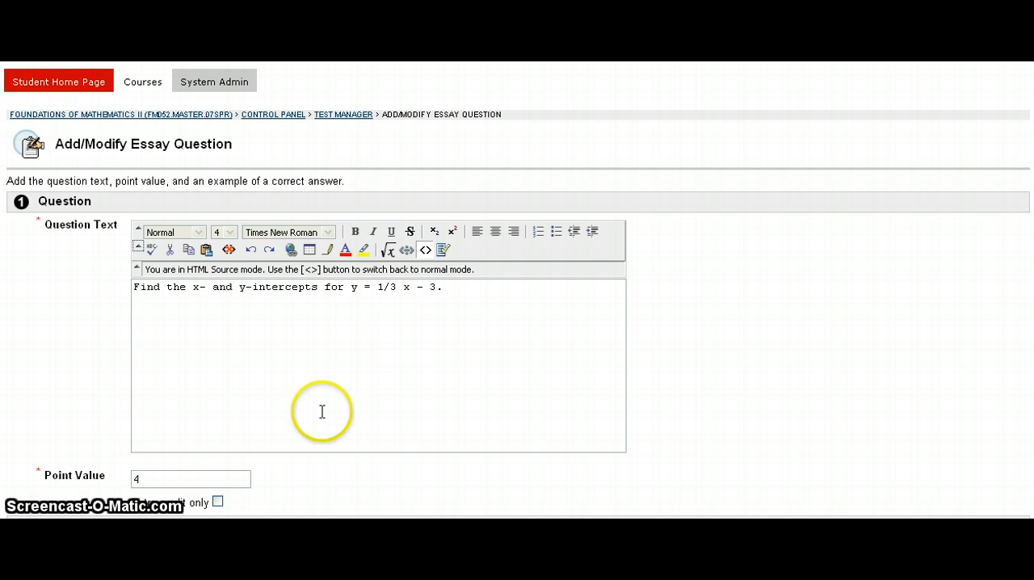
{"action": "left_click", "coordinate": [533, 425]}
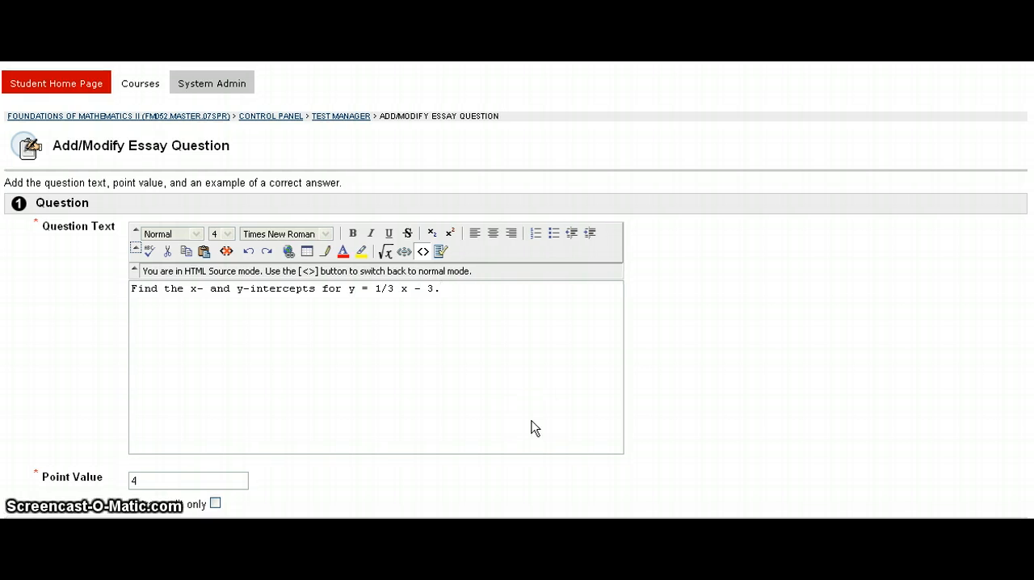
{"action": "left_click", "coordinate": [524, 386]}
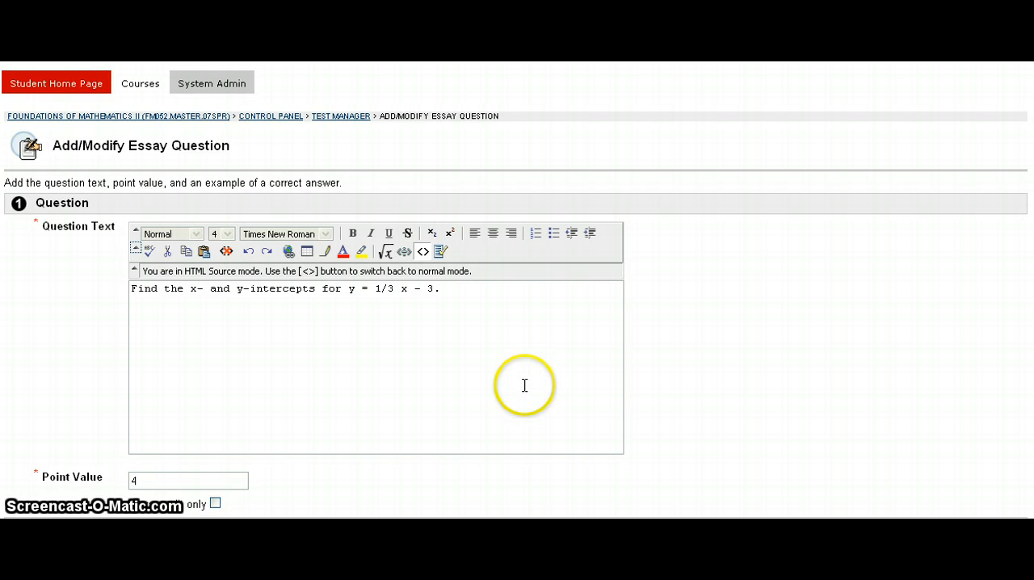
{"action": "right_click", "coordinate": [517, 319]}
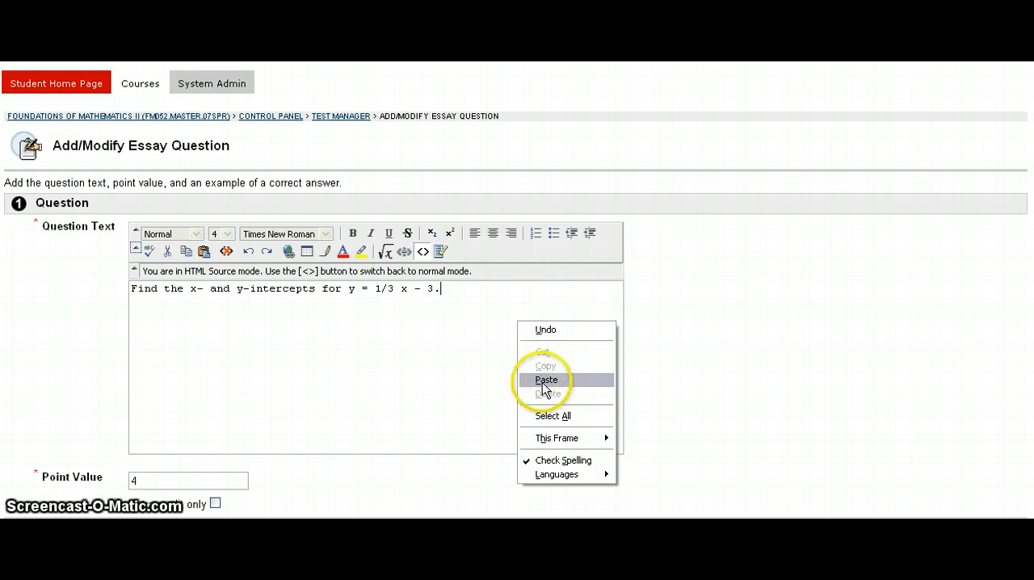
{"action": "left_click", "coordinate": [429, 317]}
{"action": "left_click", "coordinate": [465, 292]}
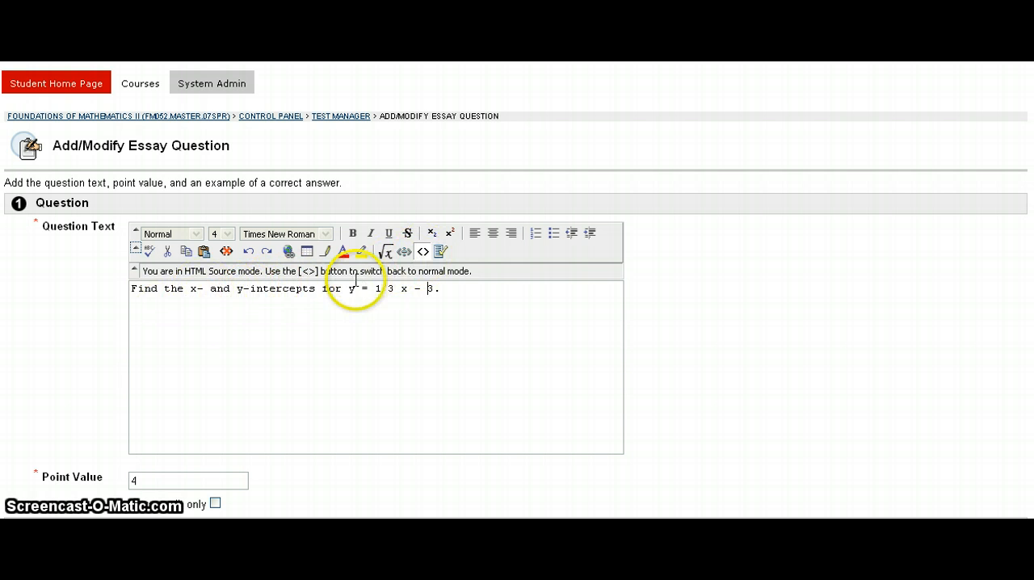
Try to italicize the "y-" of "y-intercepts" while in HTML source mode.
{"action": "left_click_drag", "start_coordinate": [236, 288], "coordinate": [247, 288]}
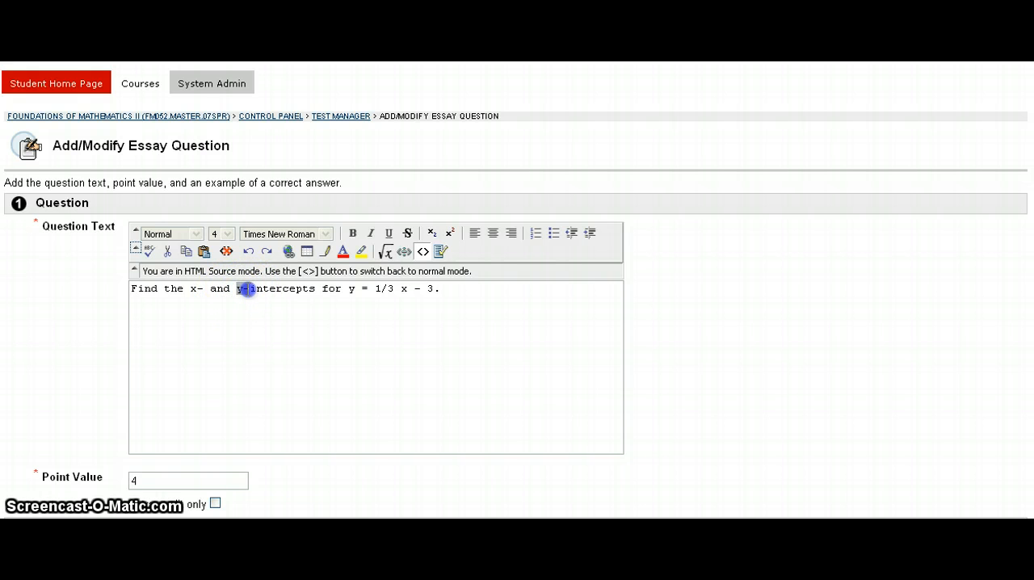
{"action": "left_click", "coordinate": [366, 235]}
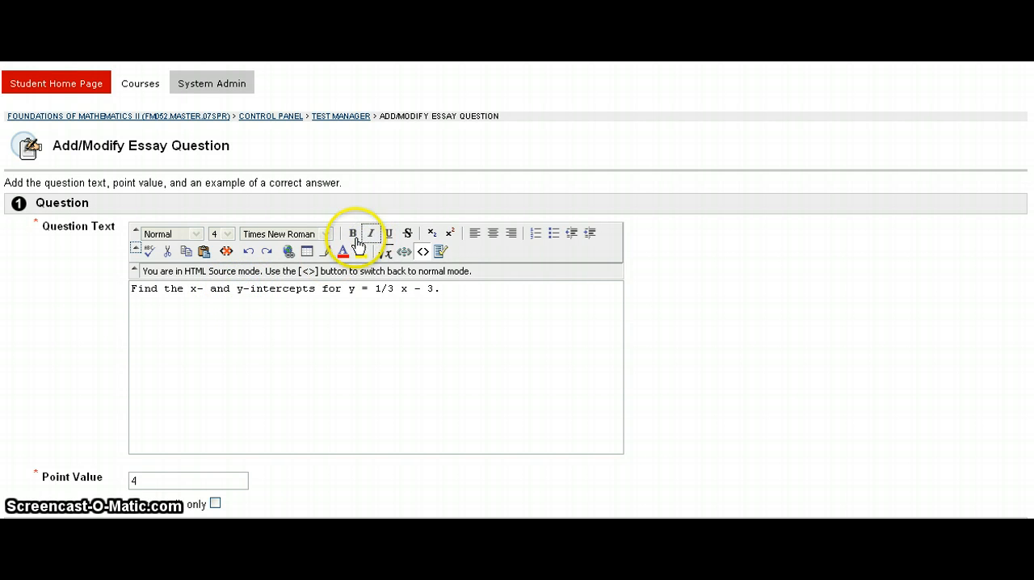
{"action": "double_click", "coordinate": [241, 309]}
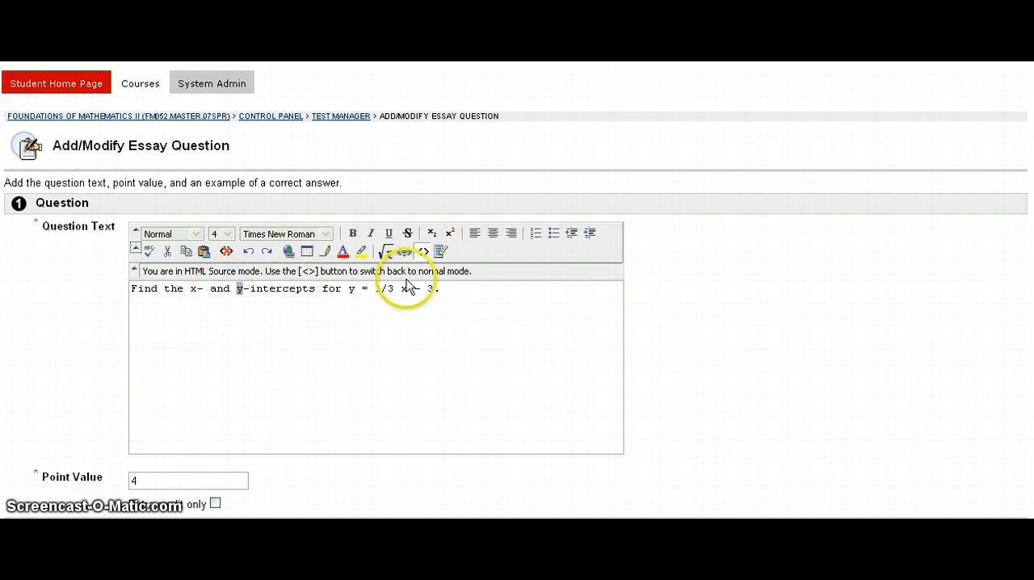
{"action": "left_click", "coordinate": [328, 314]}
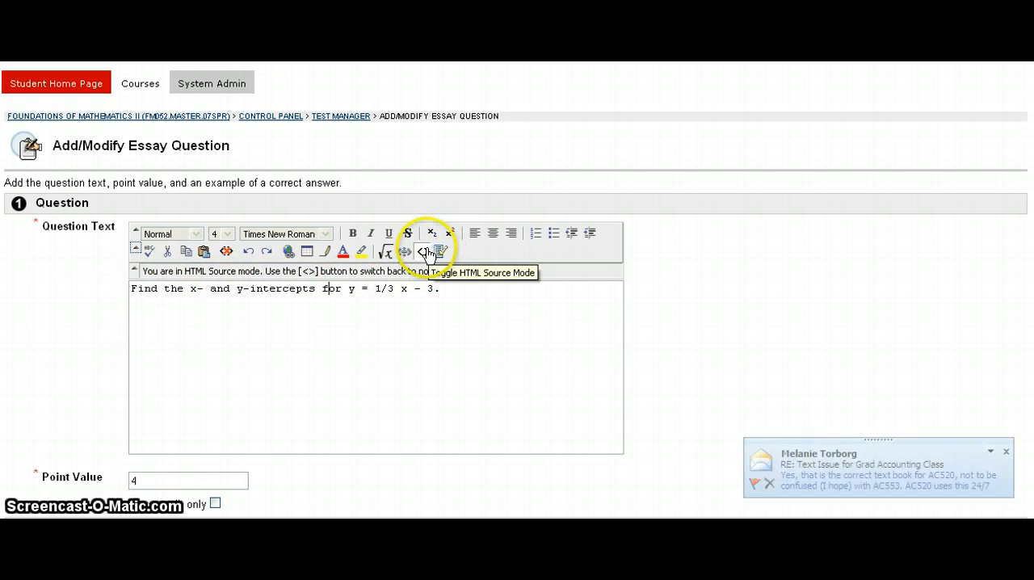
Return the question text to normal view and italicize the "x-" and the "y-" before "intercepts".
{"action": "left_click", "coordinate": [426, 253]}
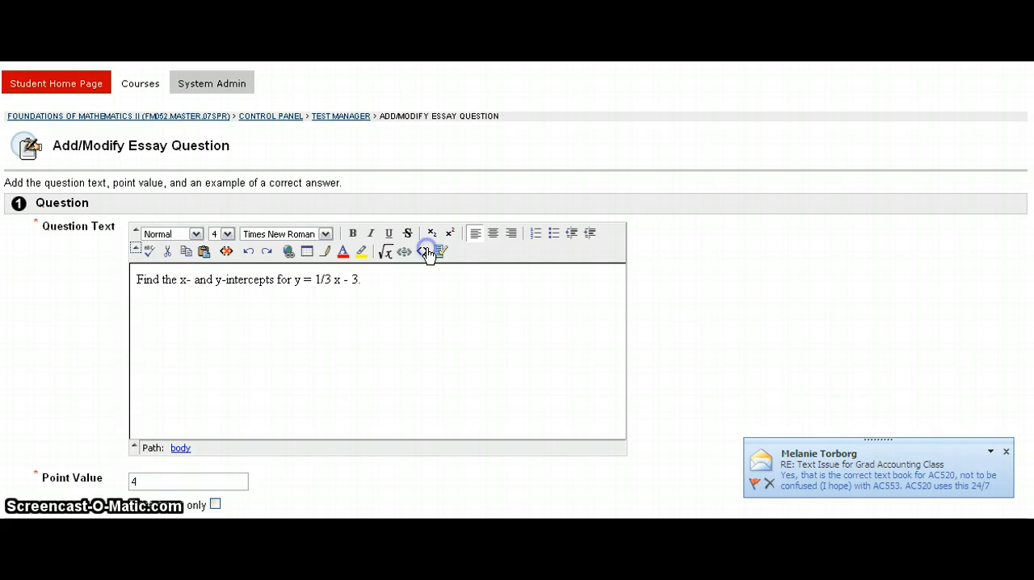
{"action": "left_click", "coordinate": [771, 479]}
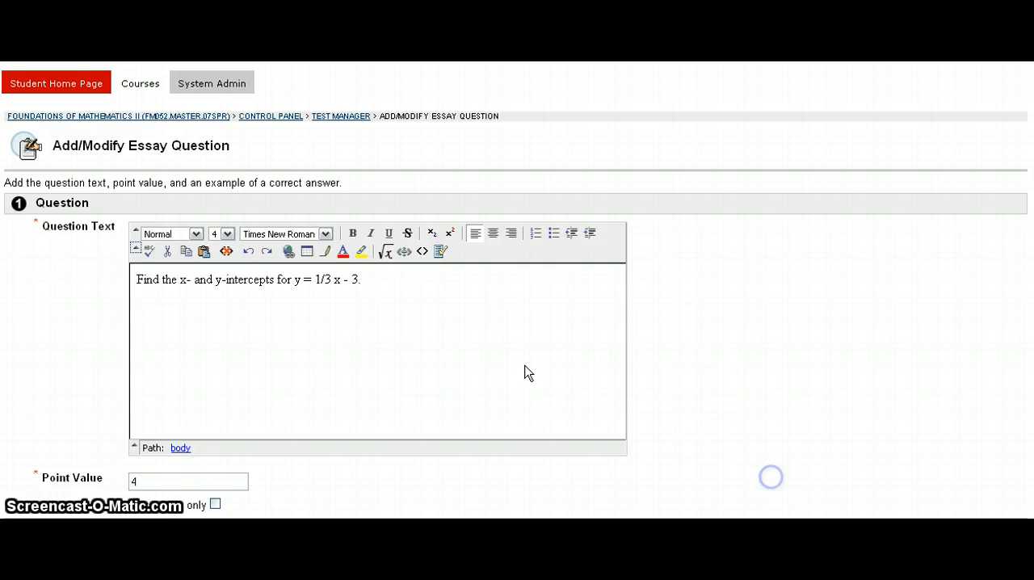
{"action": "double_click", "coordinate": [185, 280]}
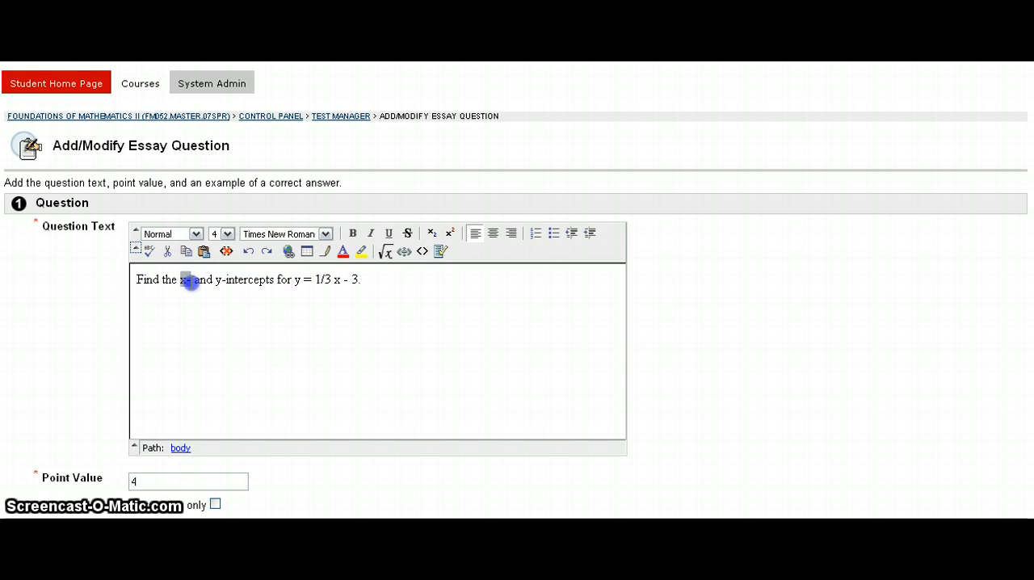
{"action": "left_click", "coordinate": [371, 234]}
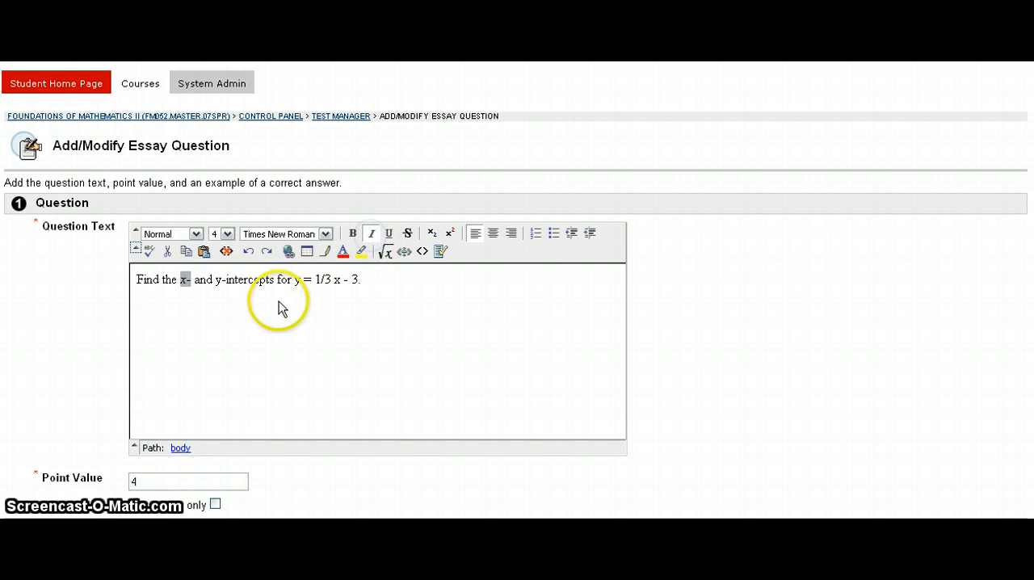
{"action": "left_click_drag", "start_coordinate": [215, 280], "coordinate": [226, 279]}
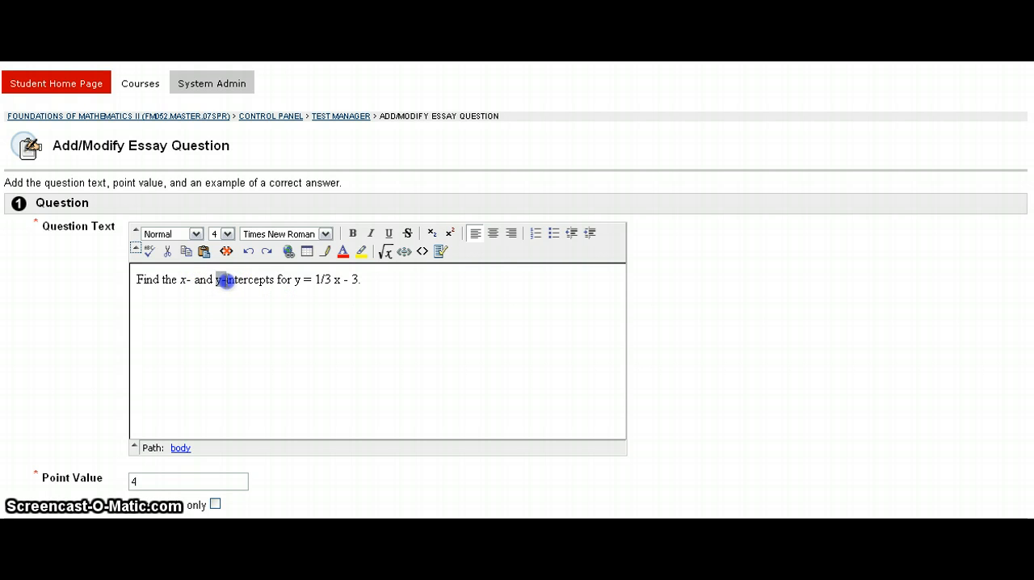
{"action": "left_click", "coordinate": [370, 233]}
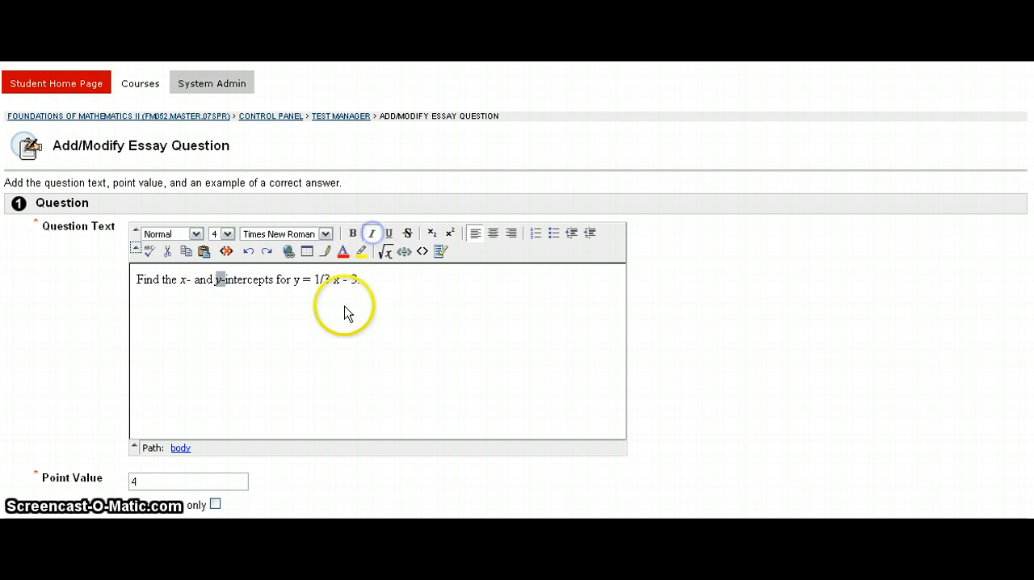
{"action": "left_click", "coordinate": [336, 323]}
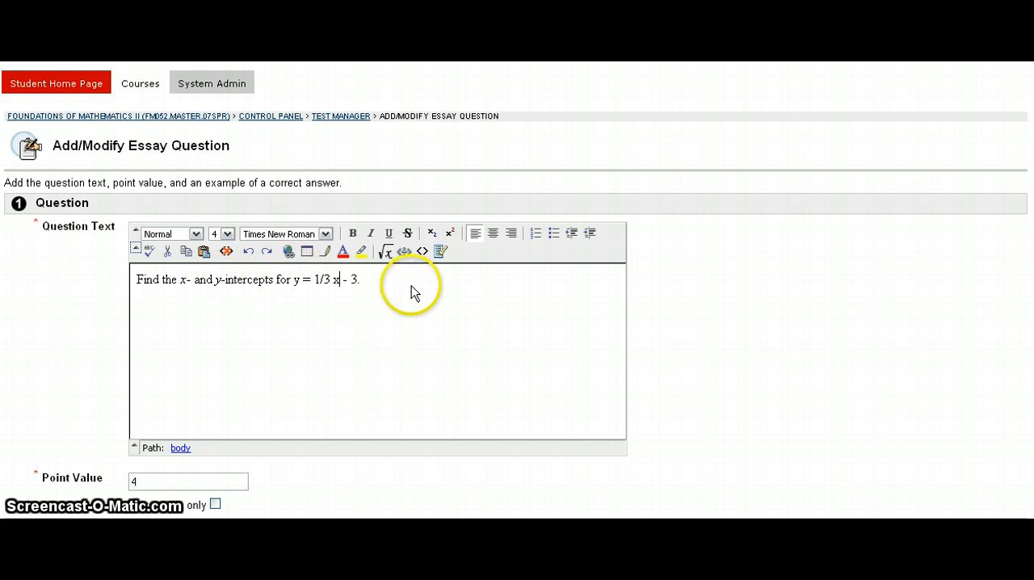
Check the HTML source of the italicized question text and return to normal view.
{"action": "left_click", "coordinate": [423, 251]}
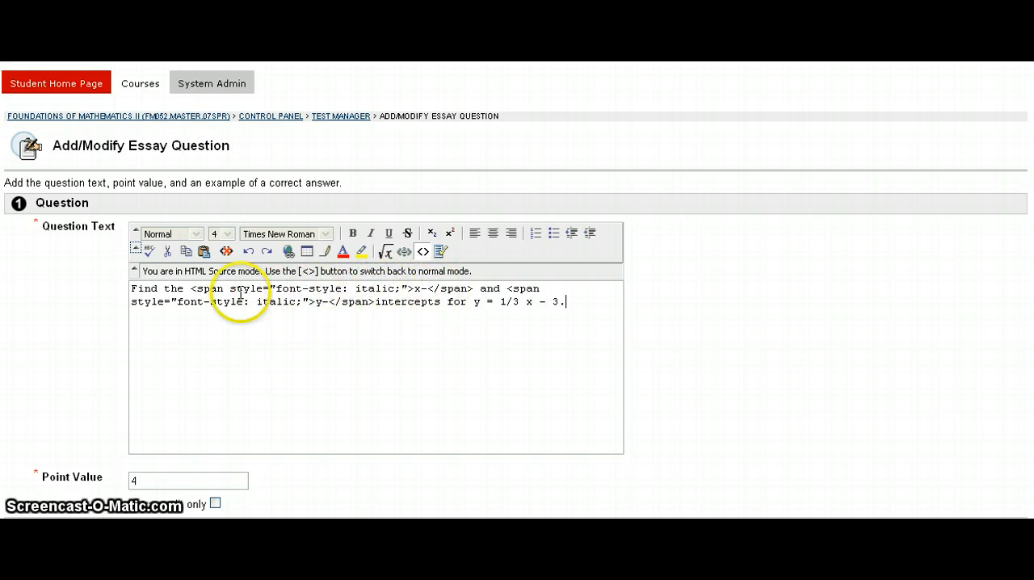
{"action": "left_click", "coordinate": [427, 283]}
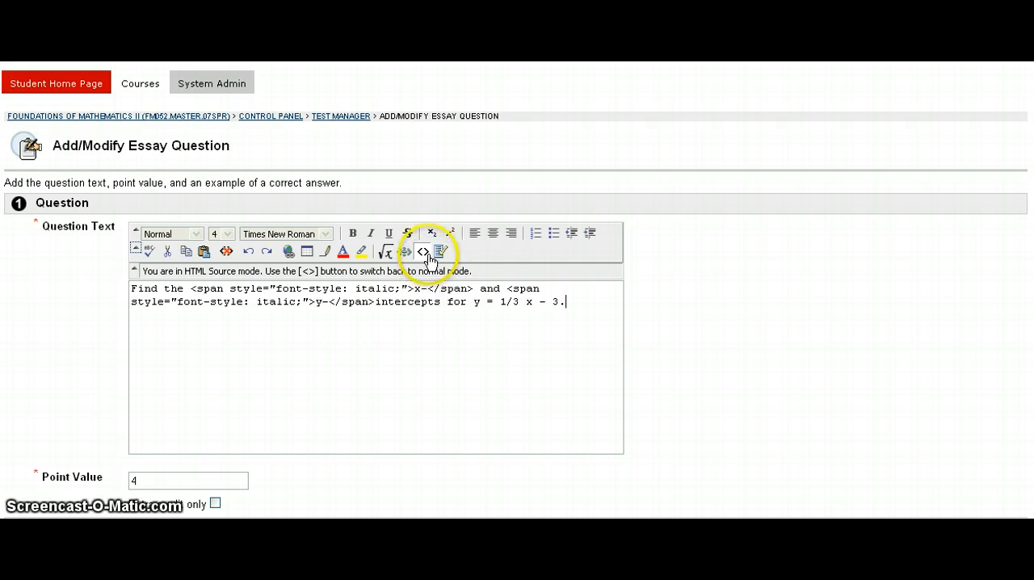
{"action": "left_click", "coordinate": [424, 252]}
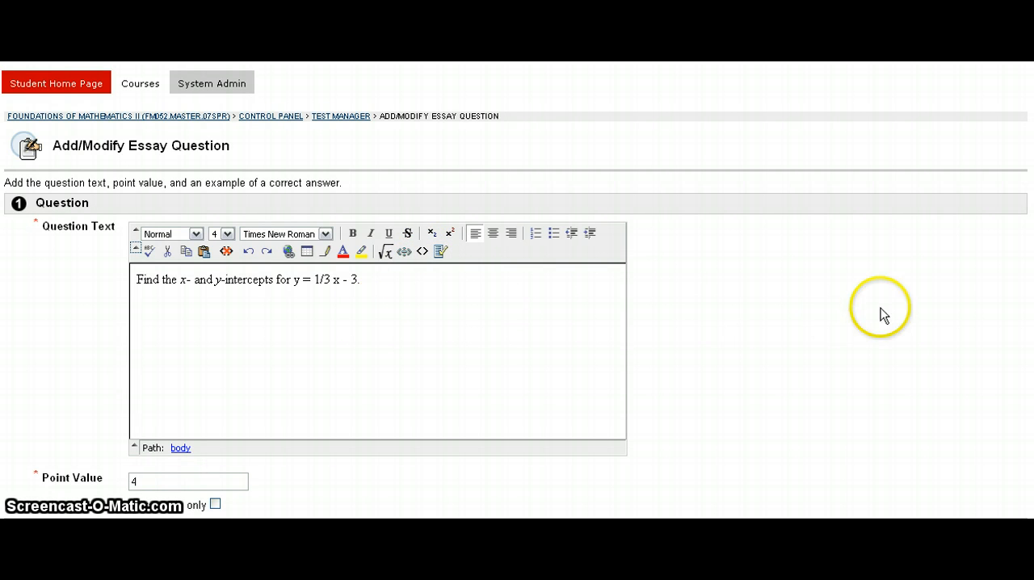
Submit the modified essay question without adding an example answer, categories or keywords.
{"action": "scroll", "coordinate": [935, 334], "scroll_direction": "down", "scroll_amount": 3}
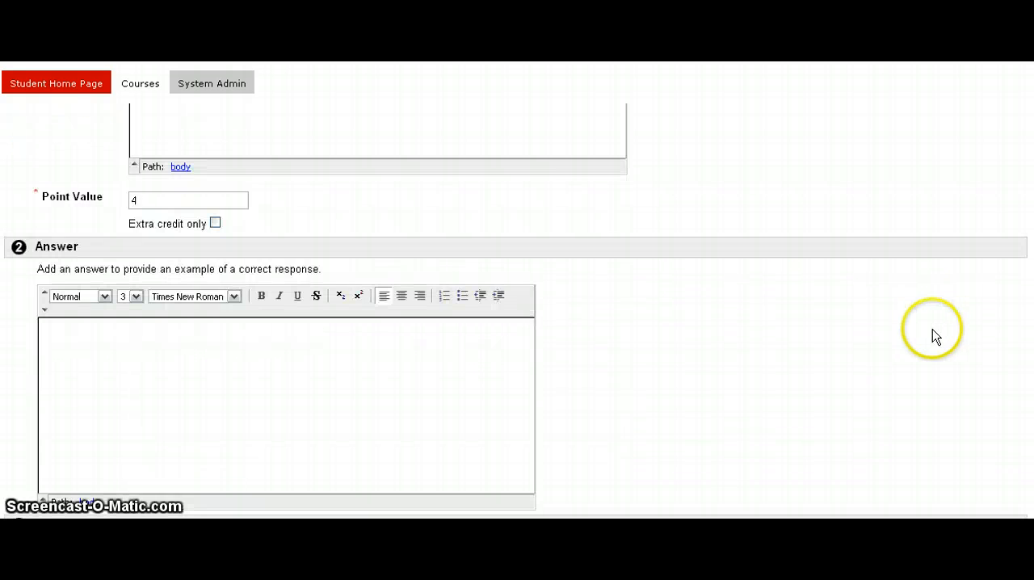
{"action": "scroll", "coordinate": [937, 339], "scroll_direction": "down", "scroll_amount": 5}
{"action": "left_click", "coordinate": [1001, 507]}
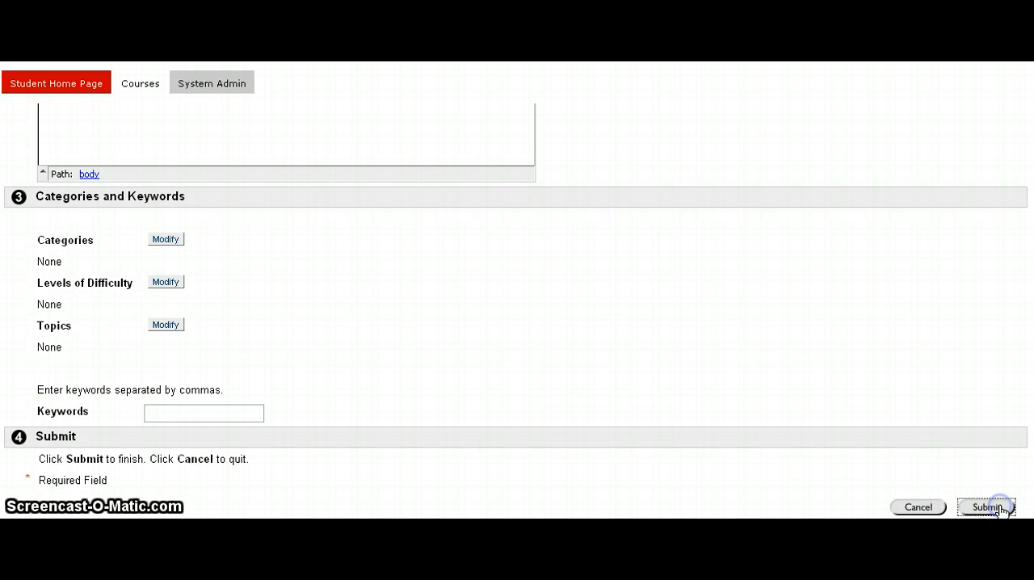